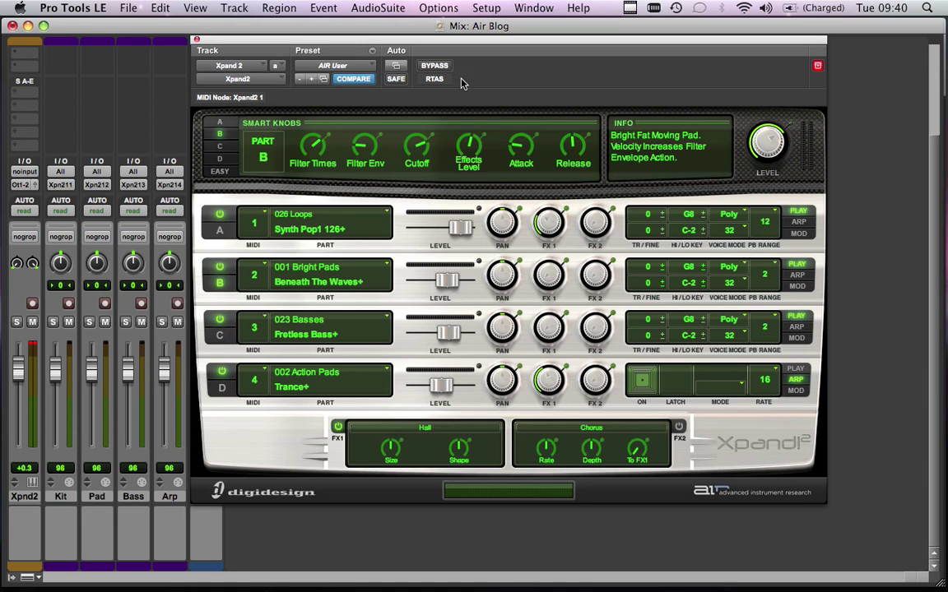
# Open the Xpand2 preset browser, check its settings folders, and cancel without choosing a patch.
pyautogui.click(325, 80)
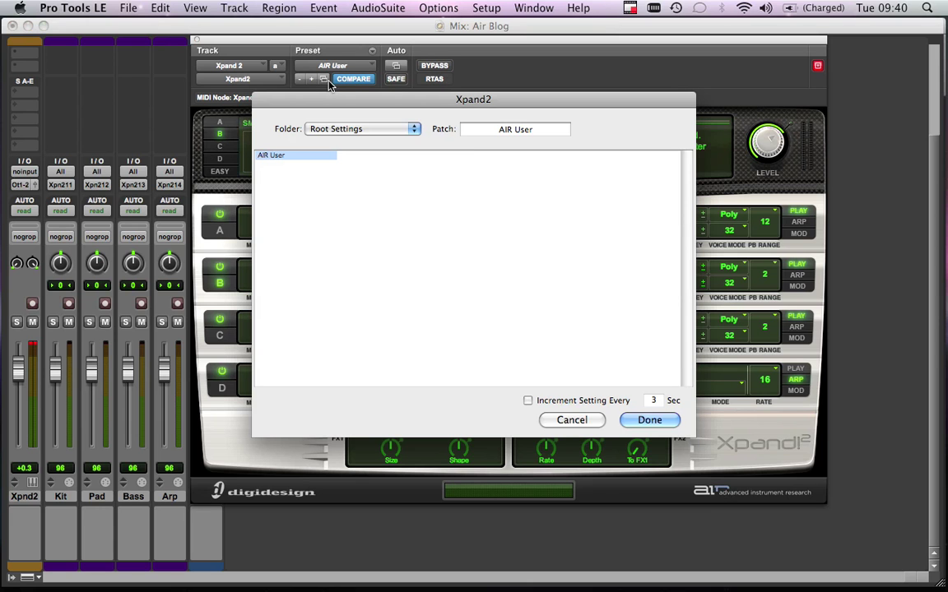
pyautogui.click(346, 131)
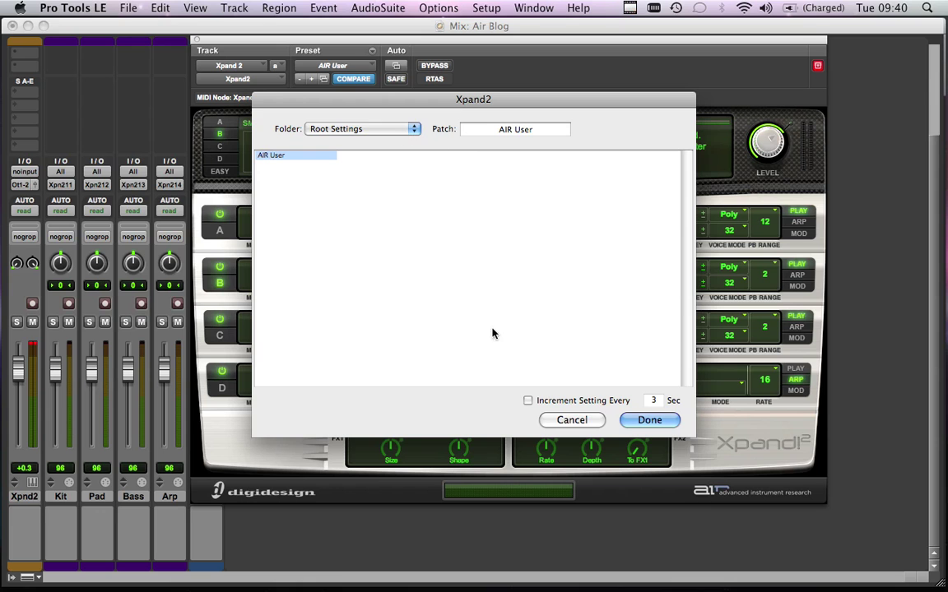
pyautogui.click(573, 420)
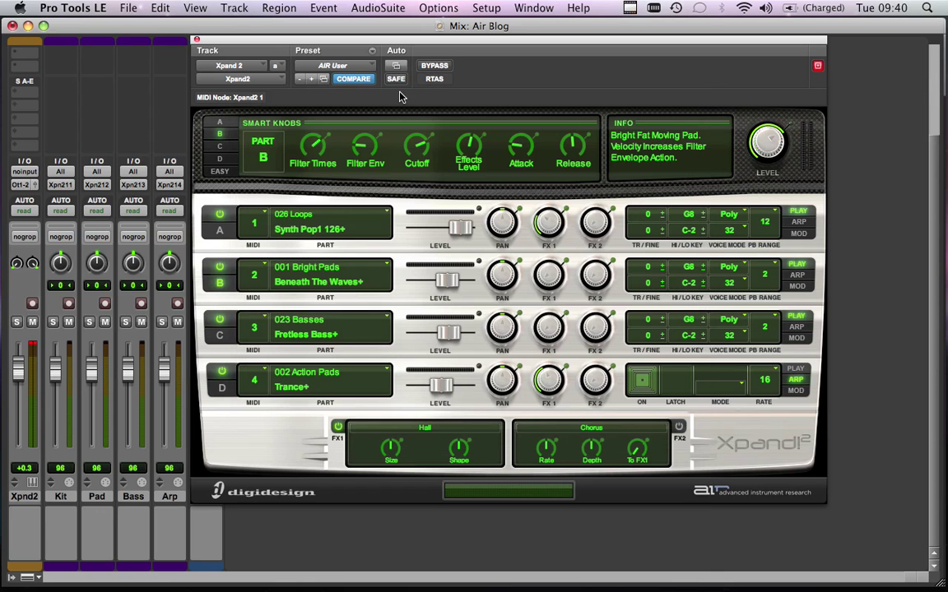
# Browse the factory preset categories from Soft Pads to Multitimbral, including Bright Pads, Ambience + FX and Drums, without loading one.
pyautogui.click(368, 69)
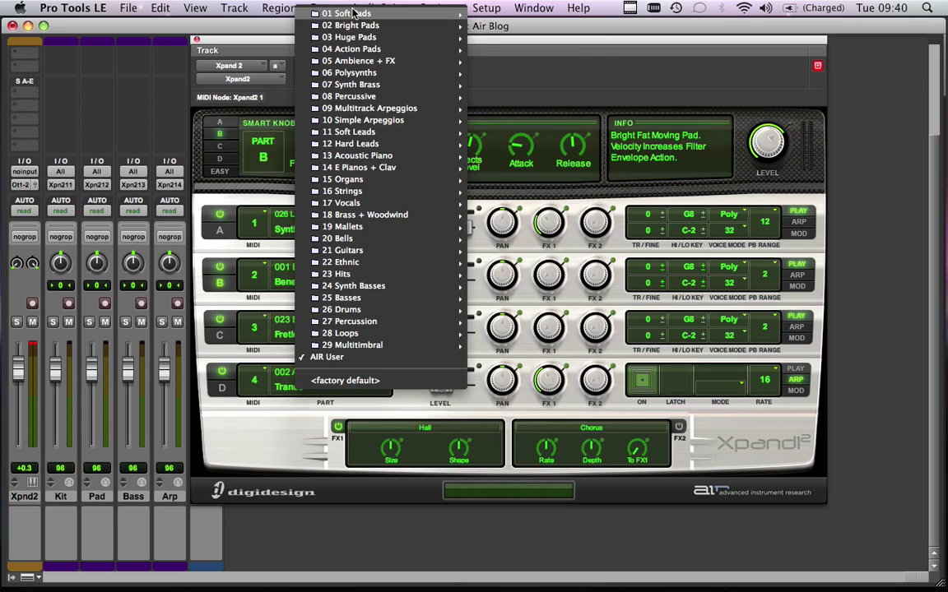
pyautogui.moveTo(320, 12)
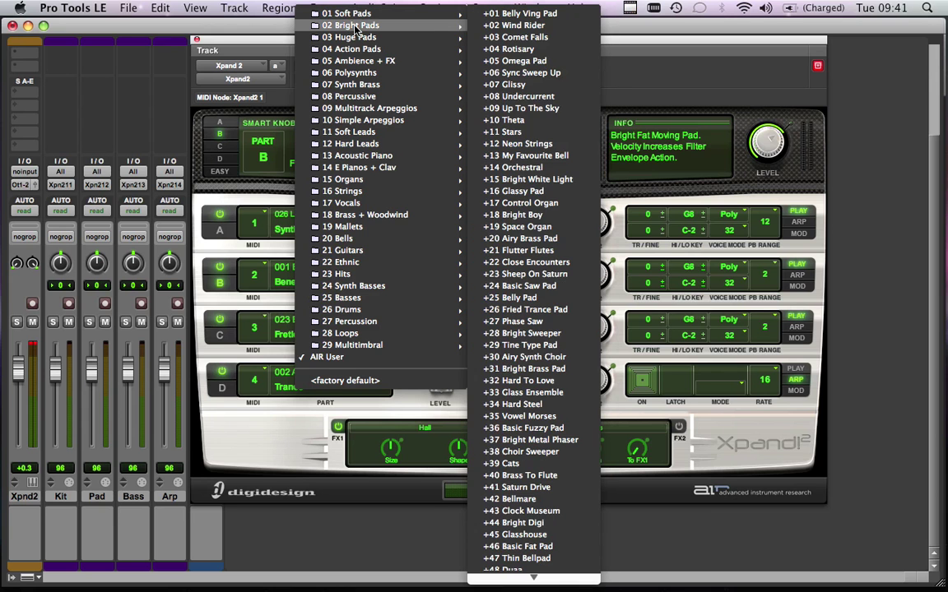
pyautogui.moveTo(358, 41)
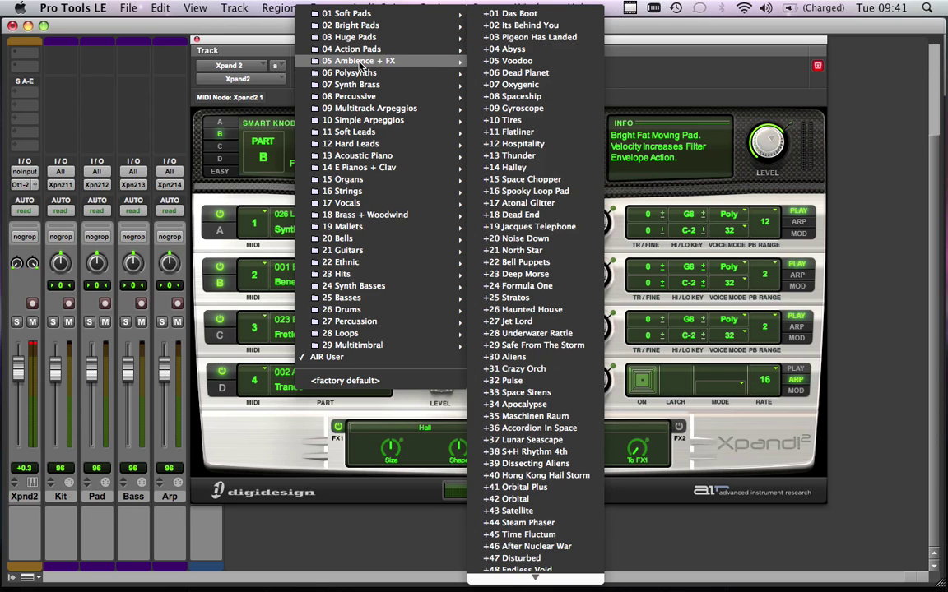
pyautogui.moveTo(368, 315)
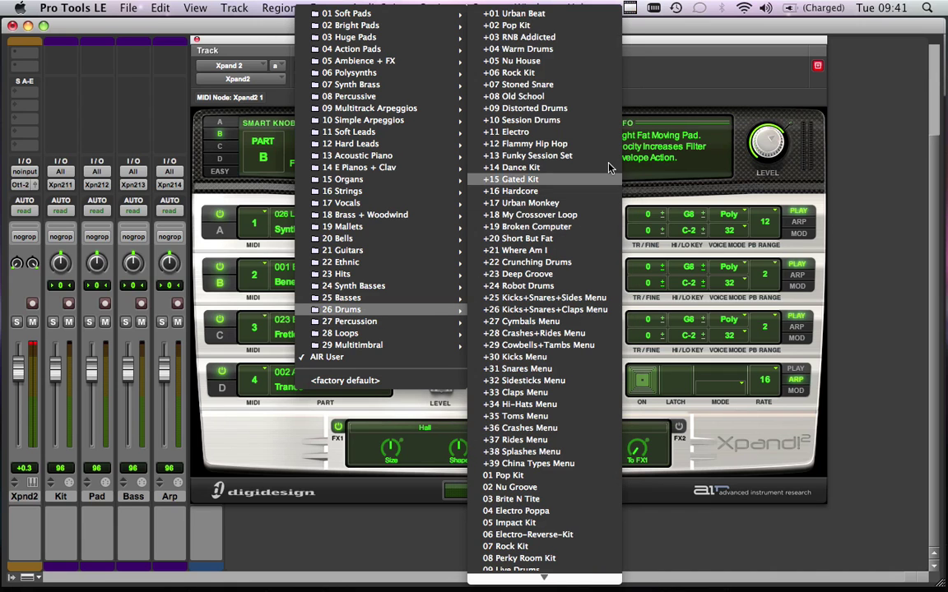
pyautogui.click(709, 84)
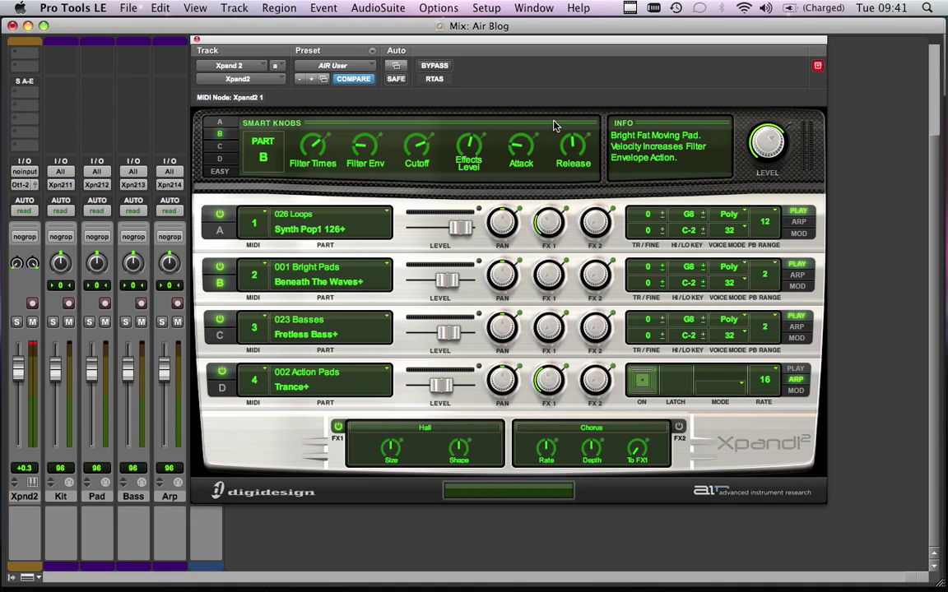
# Select Part A, set Part C's voice mode to Mono, and view its note priority options, keeping Last.
pyautogui.click(222, 122)
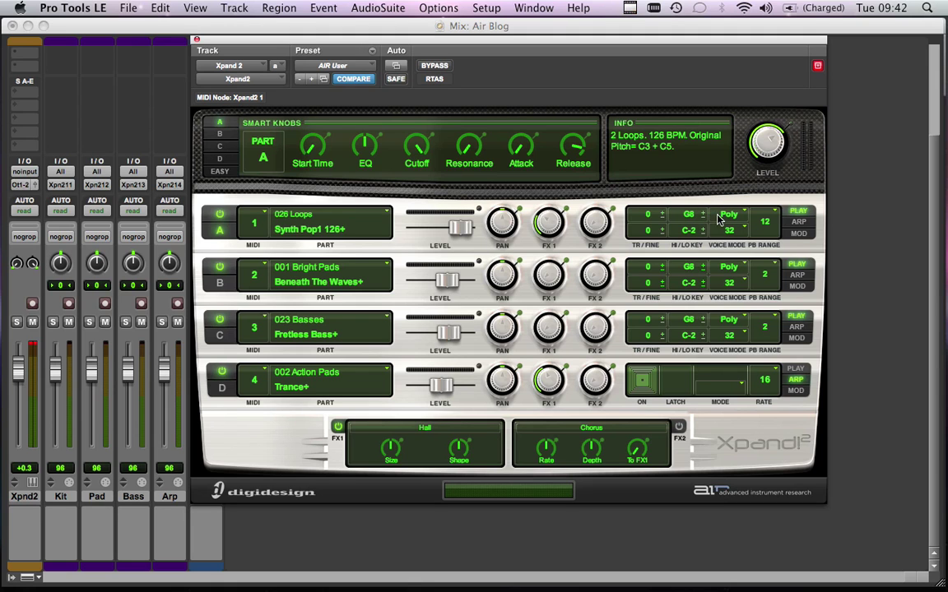
pyautogui.click(721, 320)
pyautogui.click(725, 338)
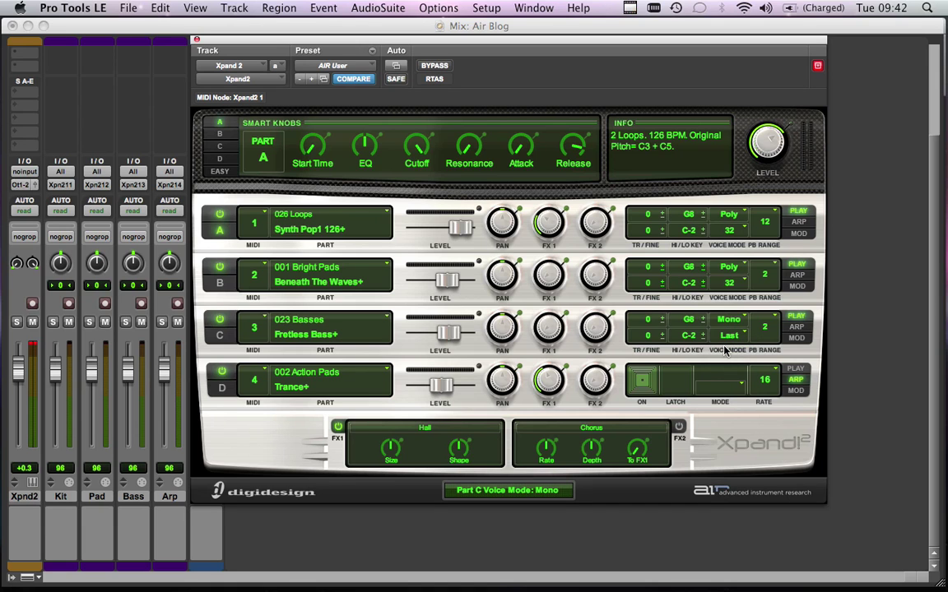
pyautogui.click(733, 336)
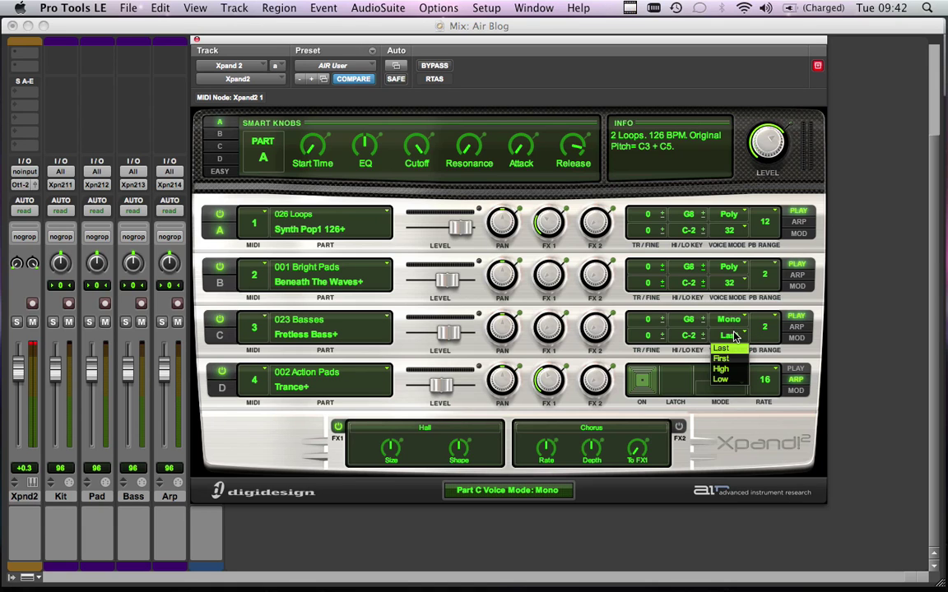
pyautogui.click(735, 337)
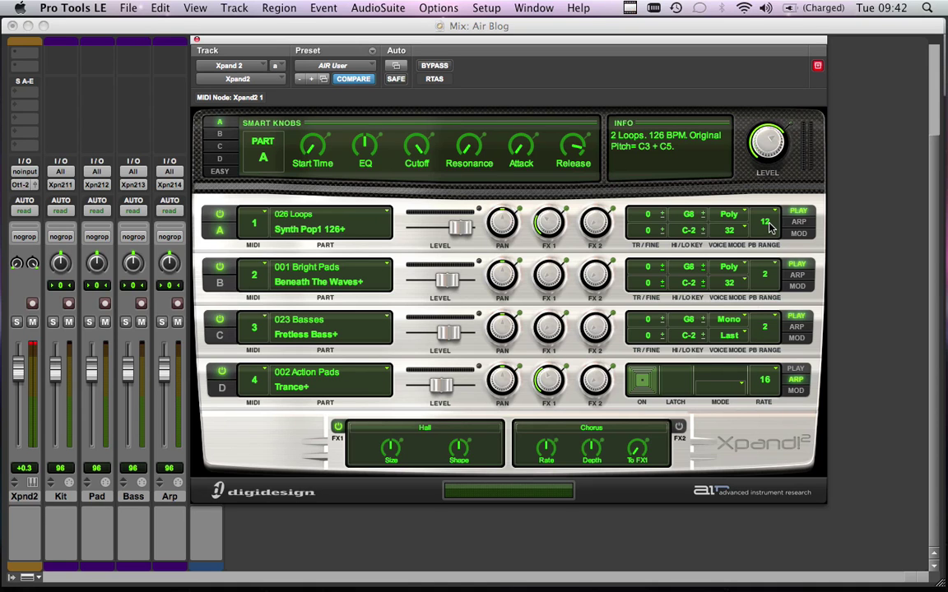
# View Part A's arpeggiator and modulation settings, and return to its play settings.
pyautogui.click(798, 222)
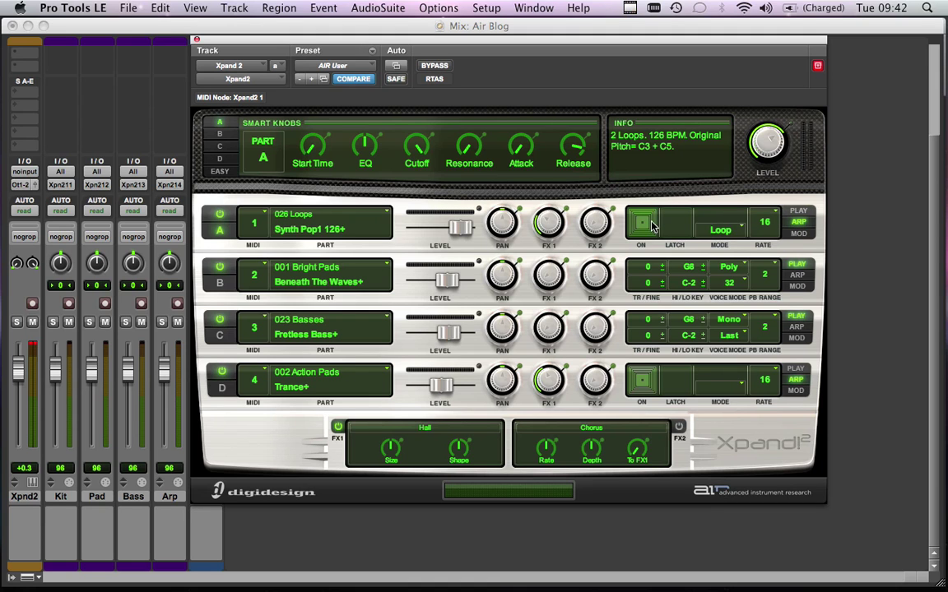
pyautogui.click(799, 232)
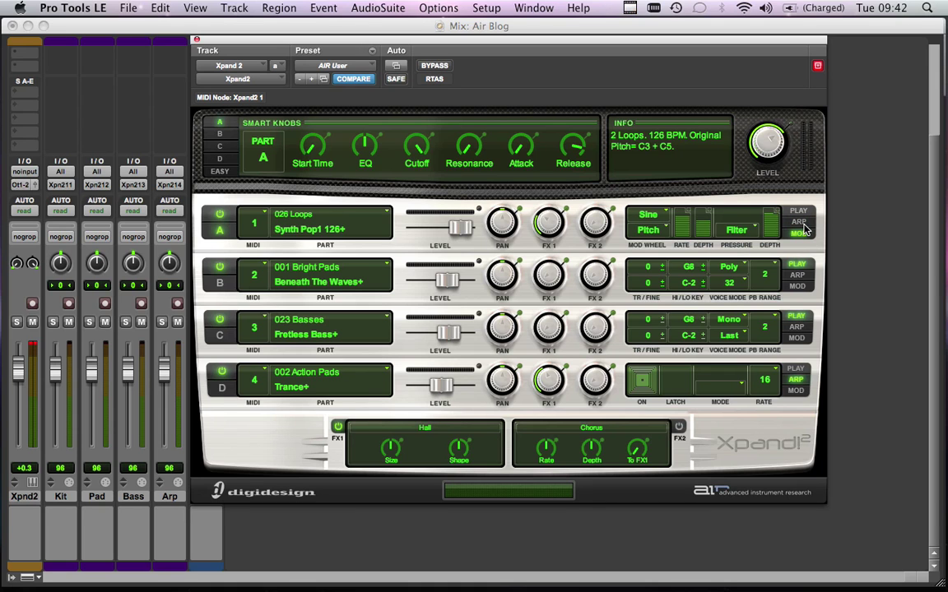
pyautogui.click(799, 221)
pyautogui.click(798, 212)
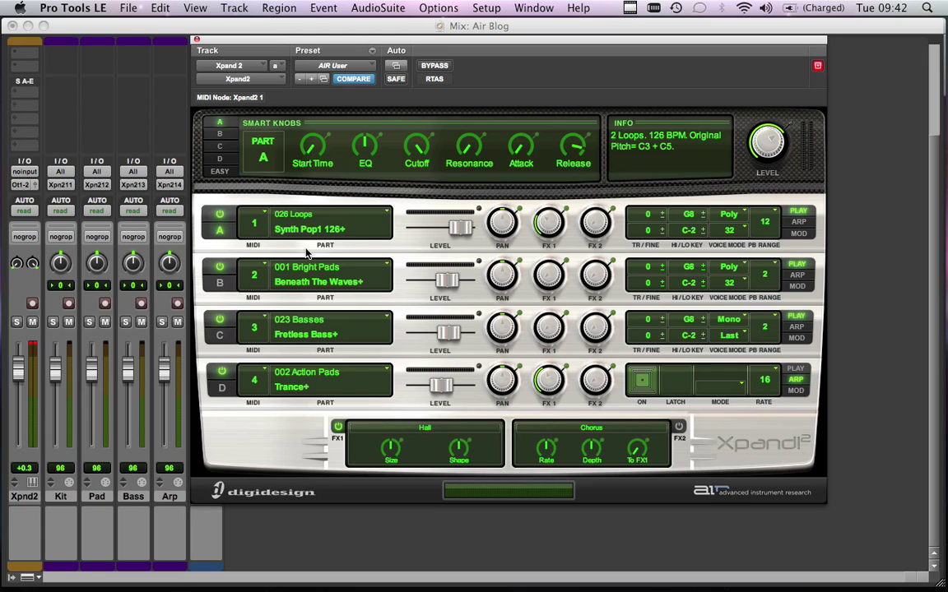
# Review the Smart Knobs of Parts A to D and the Easy page, return to Part A, and toggle Part B off and on.
pyautogui.click(219, 134)
pyautogui.click(220, 122)
pyautogui.click(221, 134)
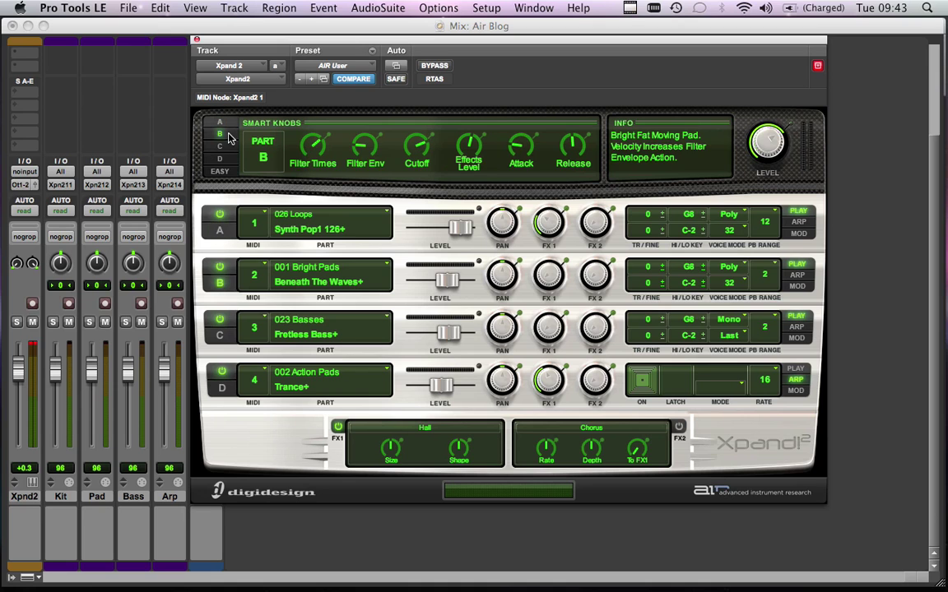
pyautogui.click(224, 147)
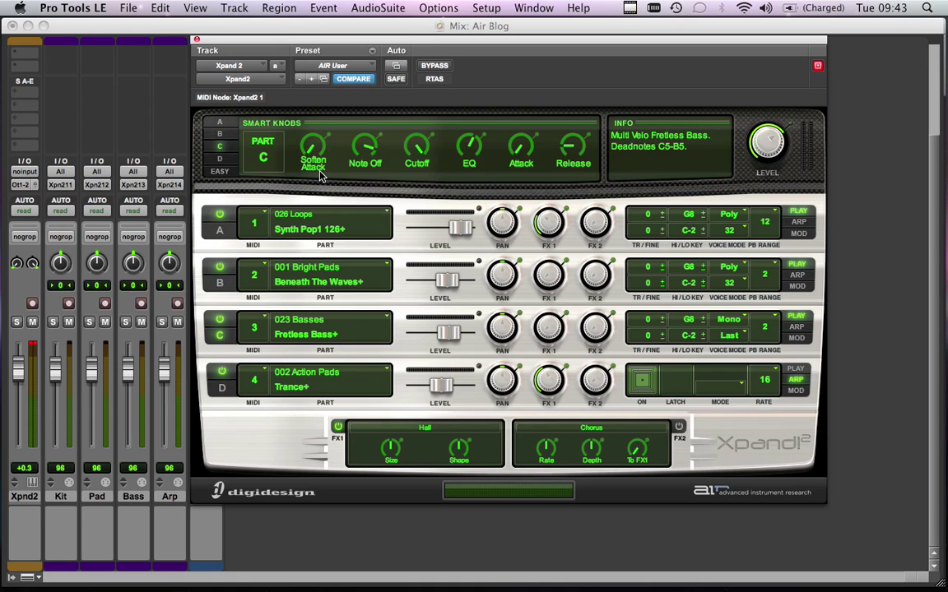
pyautogui.click(220, 160)
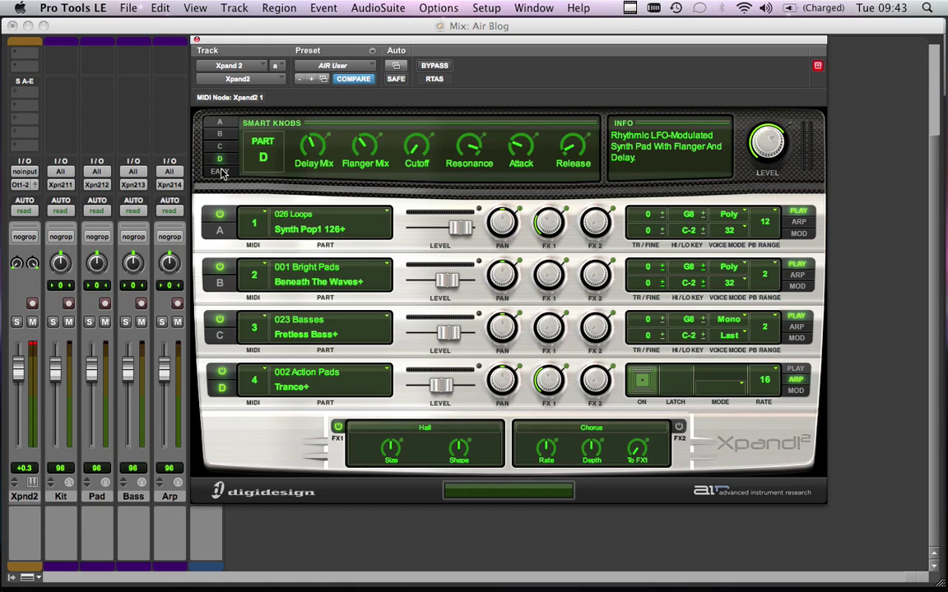
pyautogui.click(219, 172)
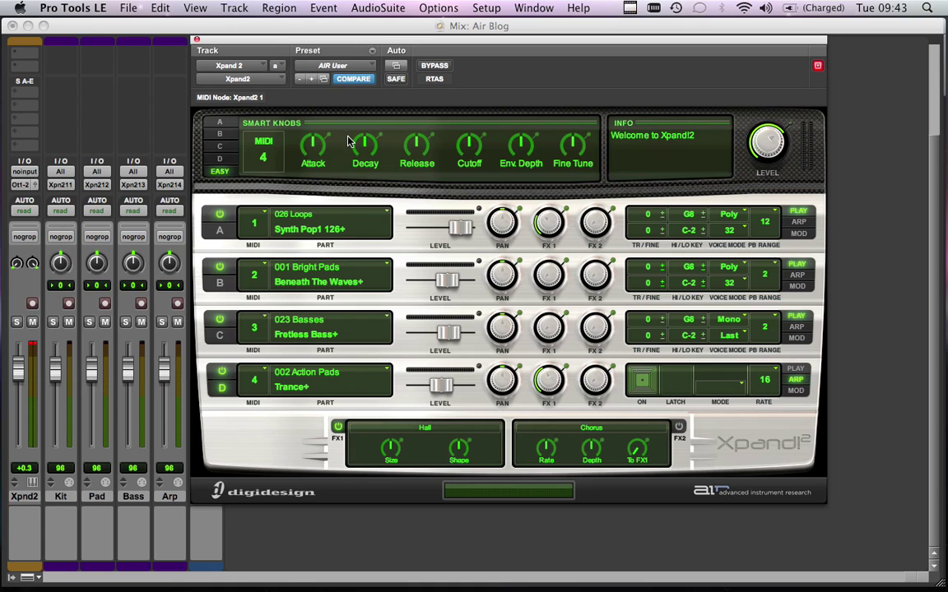
pyautogui.click(216, 121)
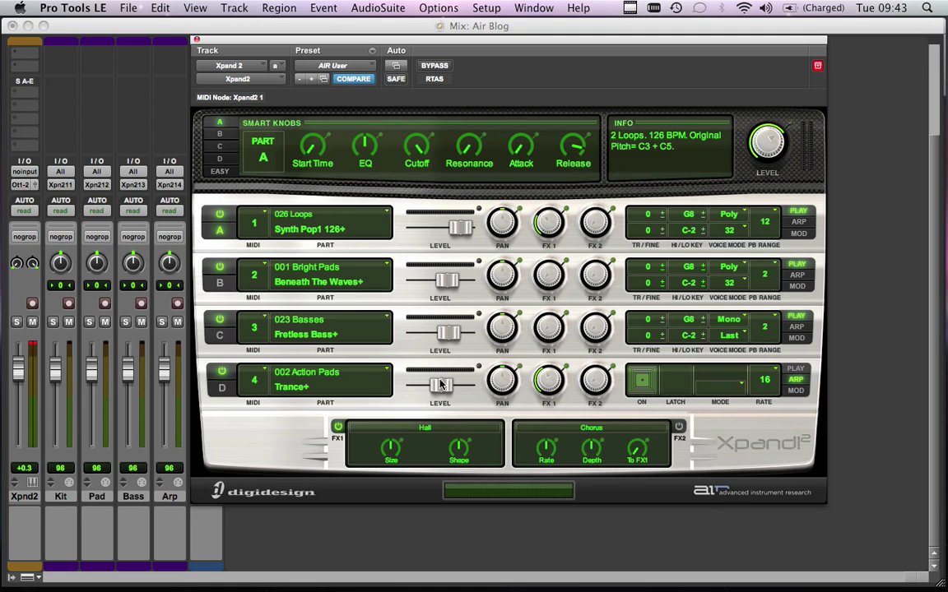
pyautogui.click(219, 268)
pyautogui.click(219, 268)
# Move the Xpand2 window clear of the Audi1 mixer strip and record-enable the Kit track.
pyautogui.moveTo(367, 40); pyautogui.dragTo(422, 57)
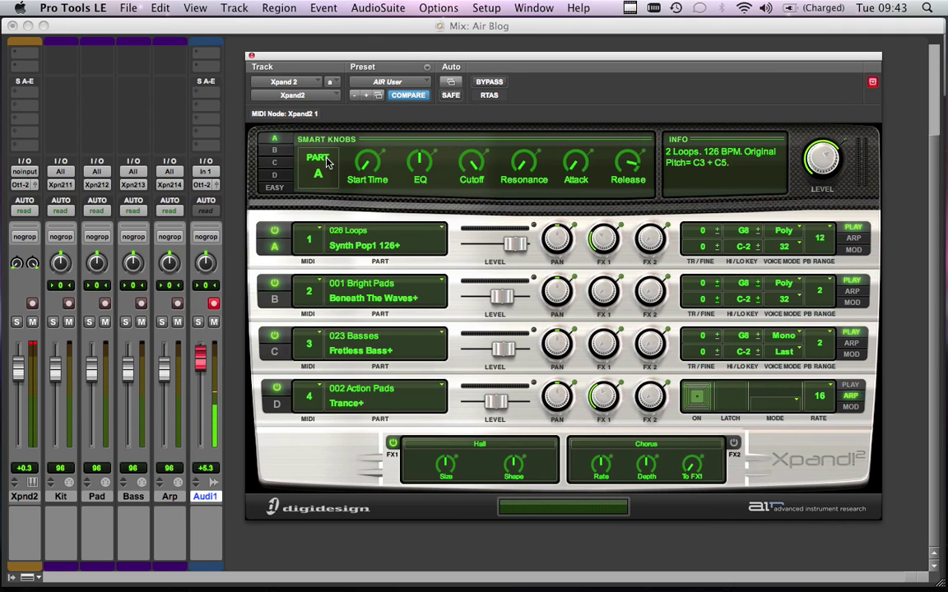
pyautogui.click(69, 305)
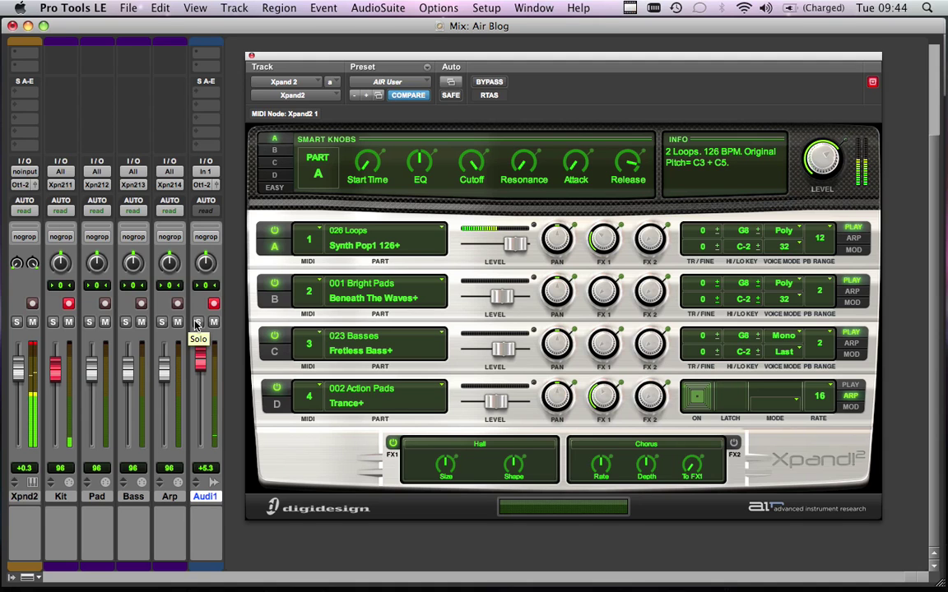
# Load the Pop Hop 082+ sound from the 026 Loops category into Part A.
pyautogui.click(395, 234)
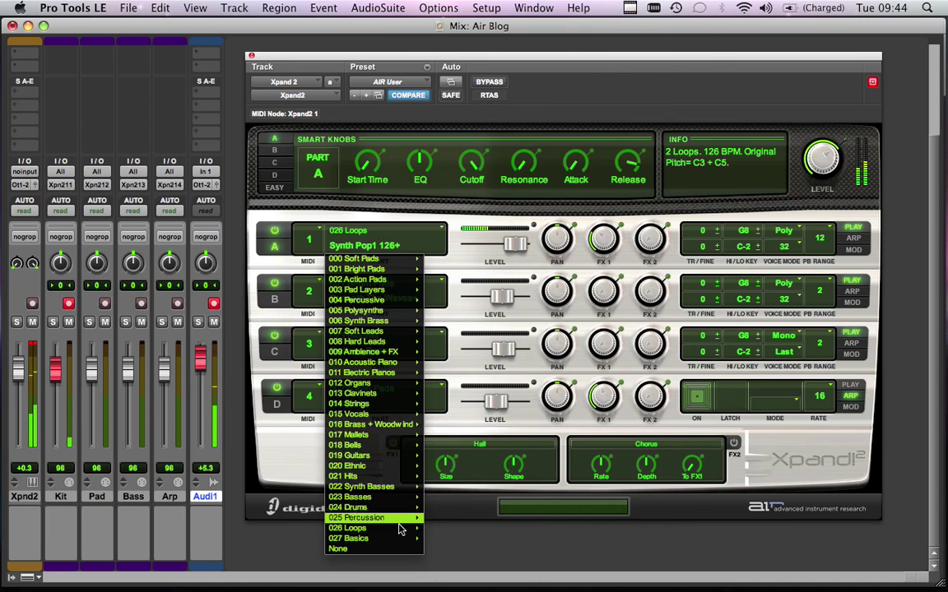
pyautogui.moveTo(403, 534)
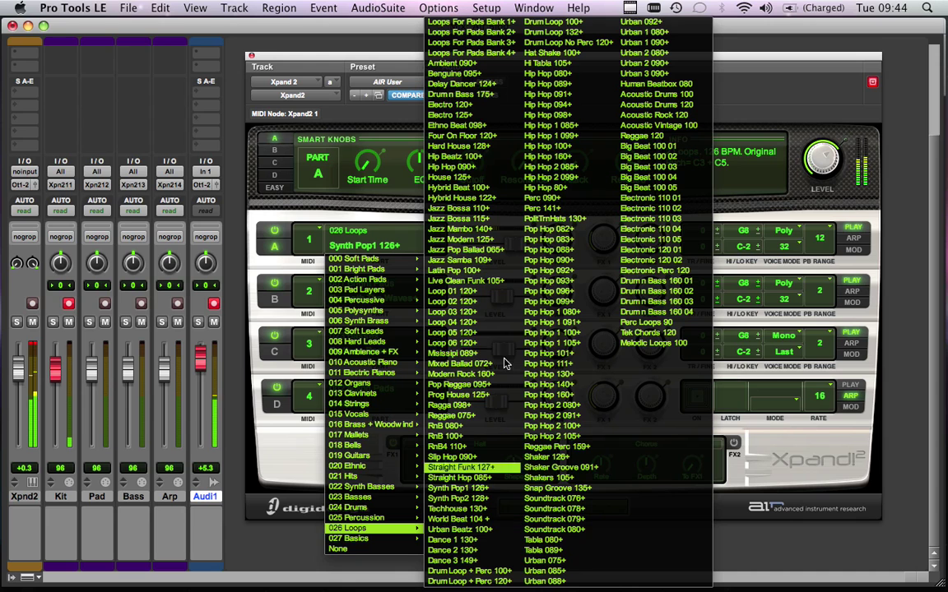
pyautogui.click(551, 238)
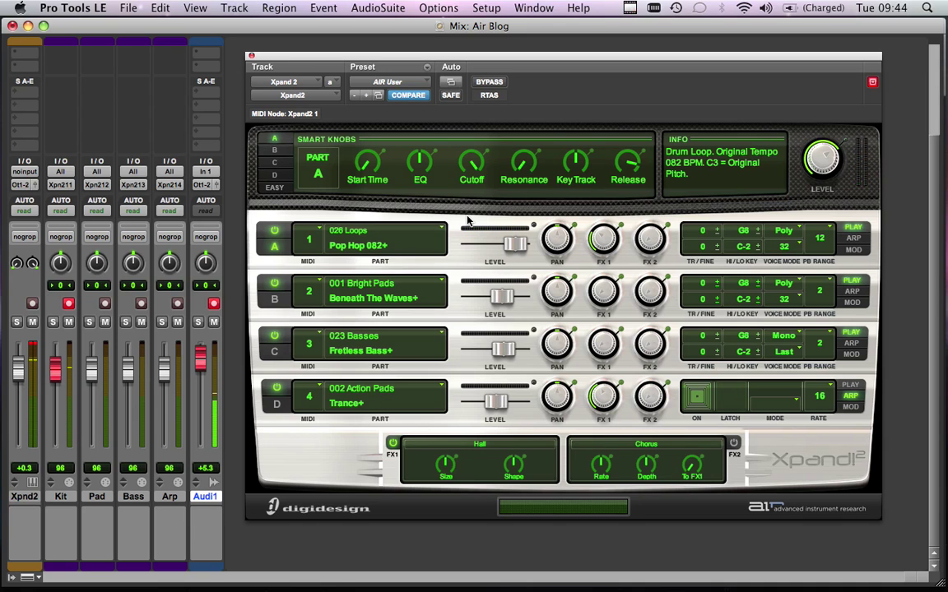
# Browse Part A's sound categories and load Kicks Selector X2+ from 024 Drums.
pyautogui.click(429, 240)
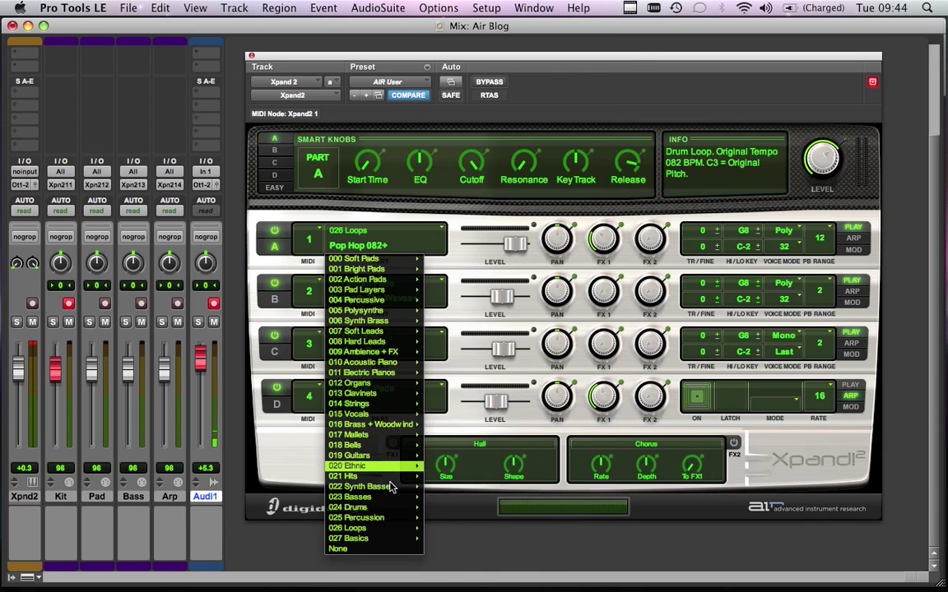
pyautogui.moveTo(399, 416)
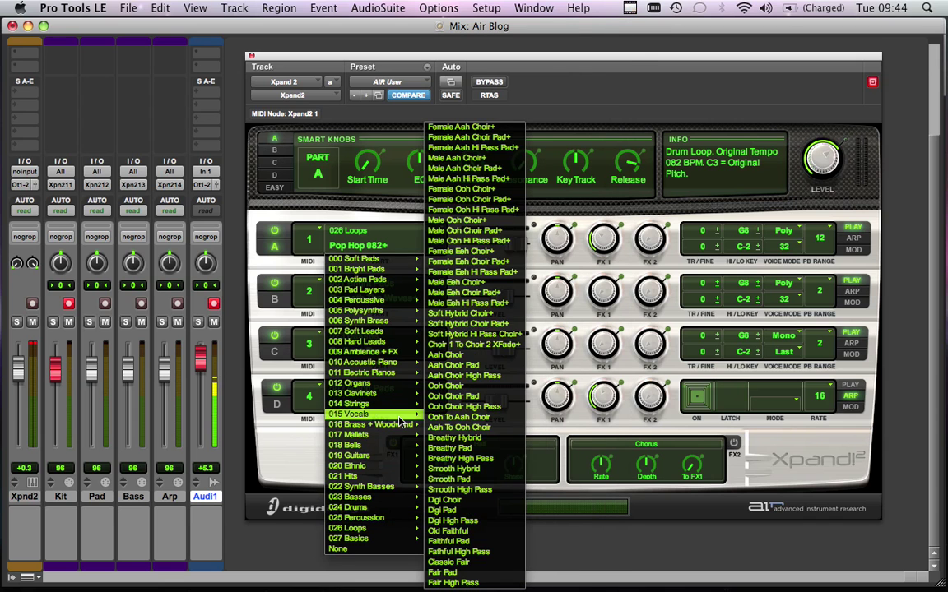
pyautogui.moveTo(381, 263)
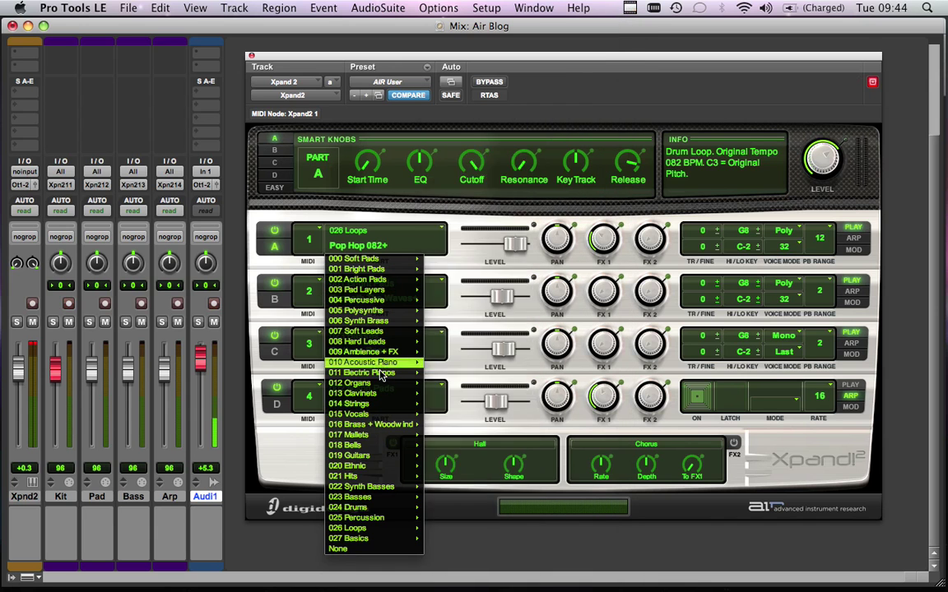
pyautogui.moveTo(383, 395)
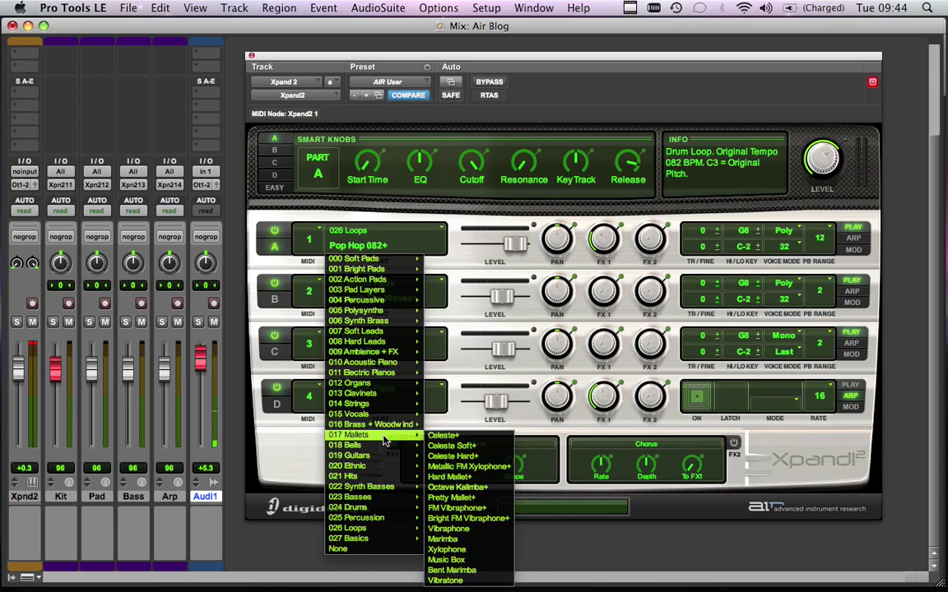
pyautogui.moveTo(384, 455)
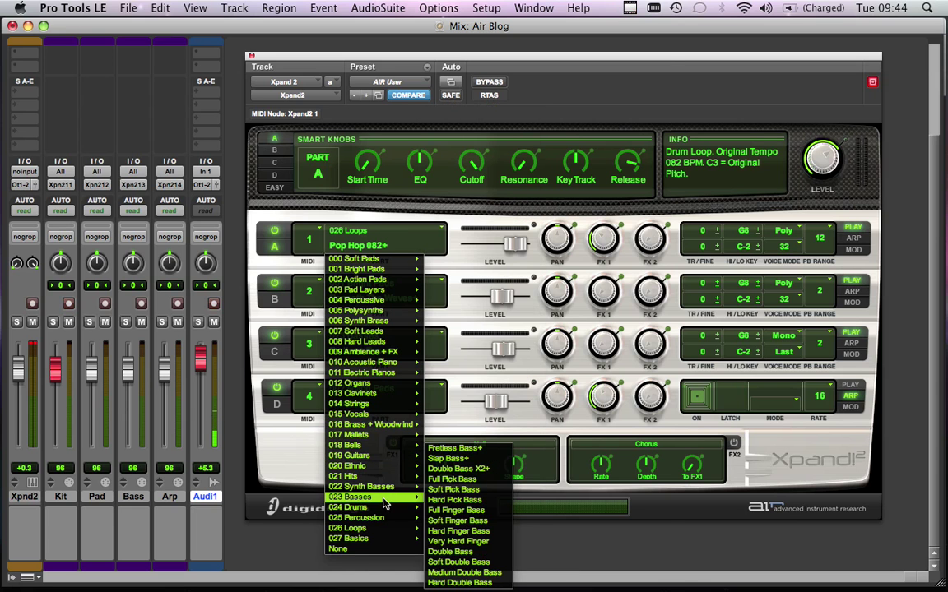
pyautogui.moveTo(384, 508)
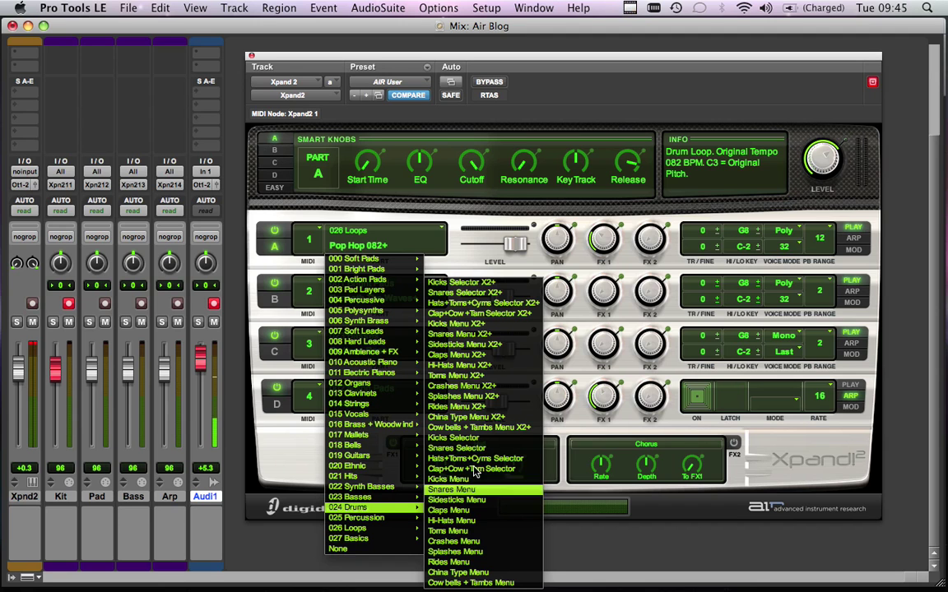
pyautogui.click(481, 290)
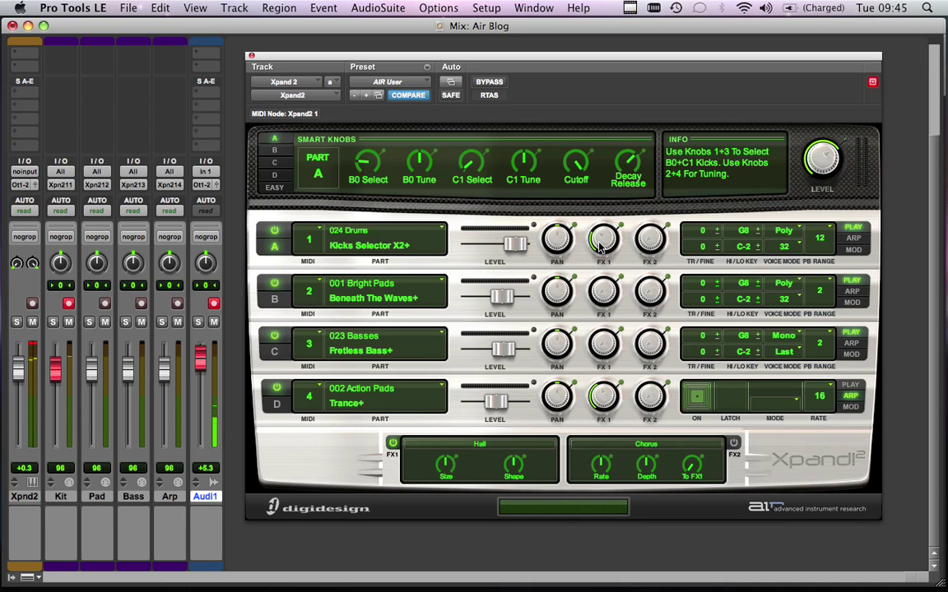
# Toggle the FX1 Hall effect off and on, and reload the AIR User preset.
pyautogui.click(393, 444)
pyautogui.click(393, 444)
pyautogui.click(381, 81)
pyautogui.click(413, 83)
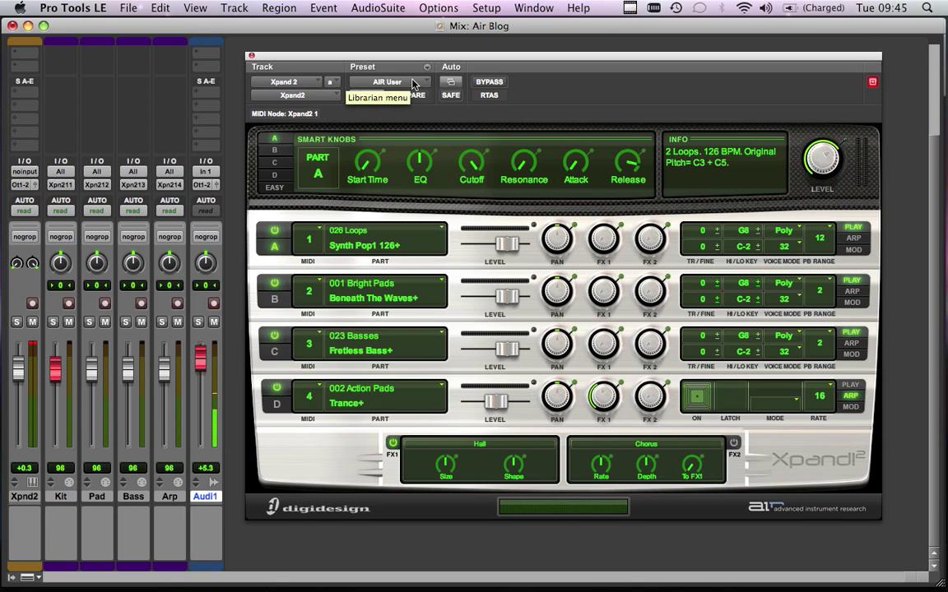
# Switch record-enable from the Kit track to the Pad track, and from there to the Bass track.
pyautogui.click(106, 304)
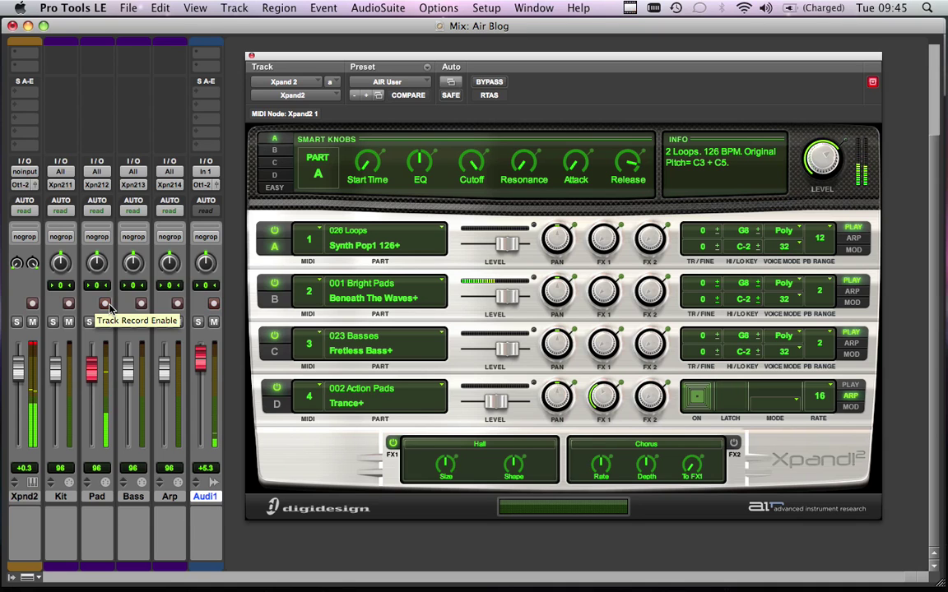
pyautogui.click(105, 304)
pyautogui.click(141, 304)
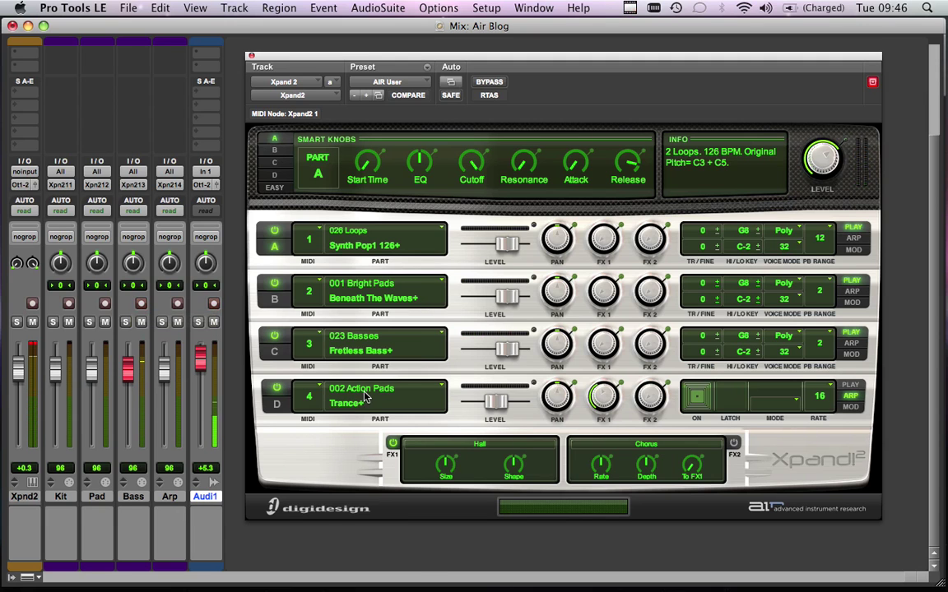
# Browse Part B's sound categories without loading one, and switch record-enable from the Bass track to the Arp track before disarming it.
pyautogui.click(362, 283)
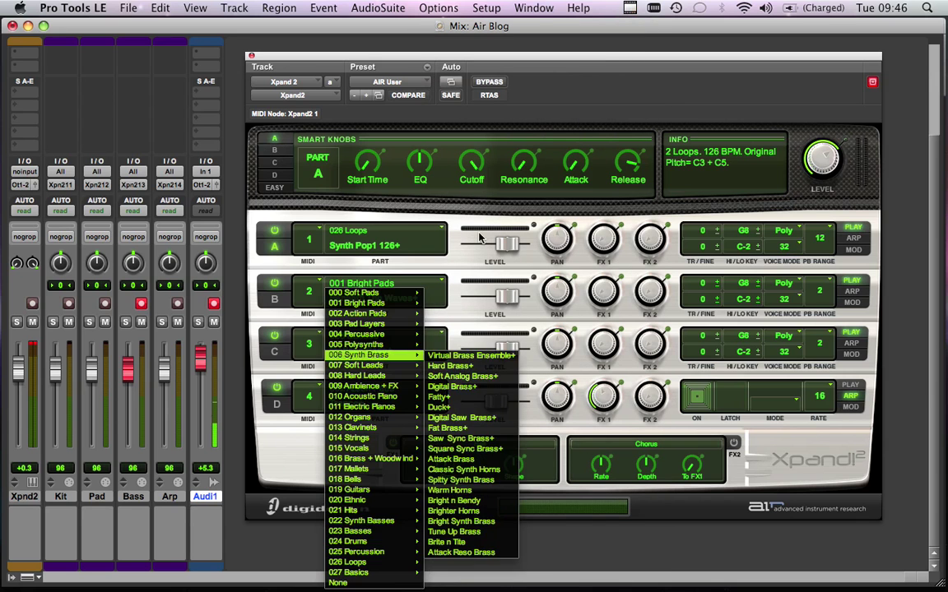
pyautogui.click(479, 236)
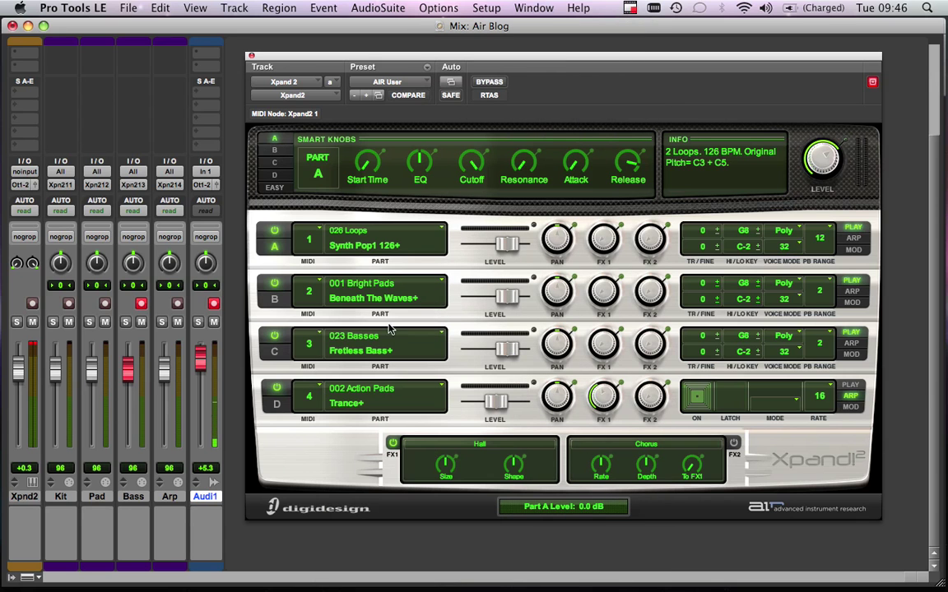
pyautogui.click(180, 304)
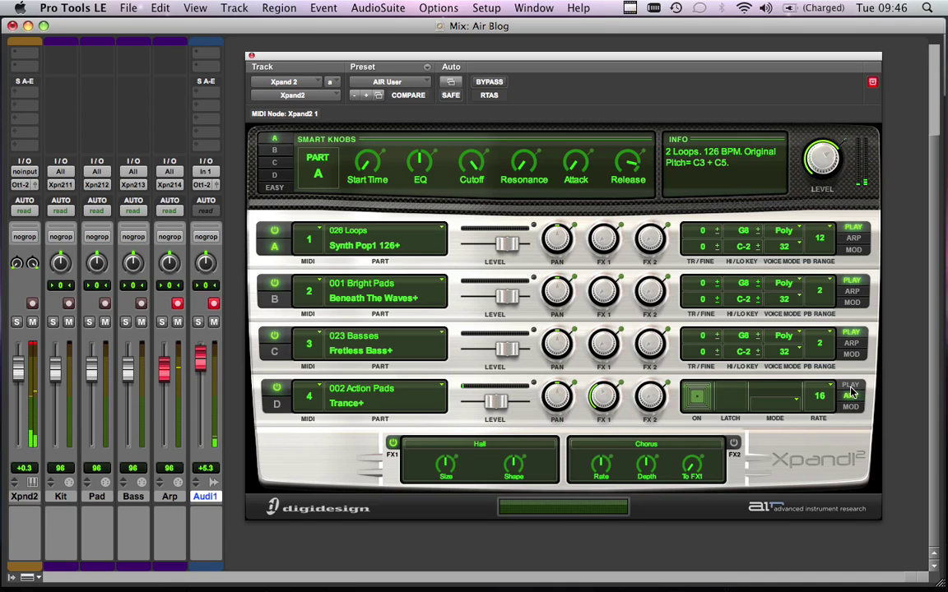
pyautogui.click(177, 305)
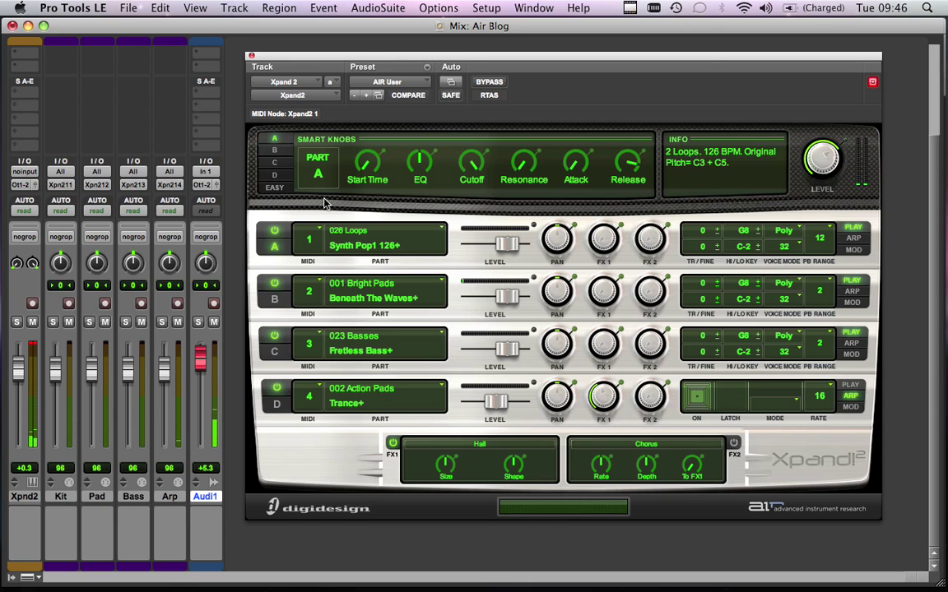
# Show the Transport window and play the session from the beginning.
pyautogui.click(525, 8)
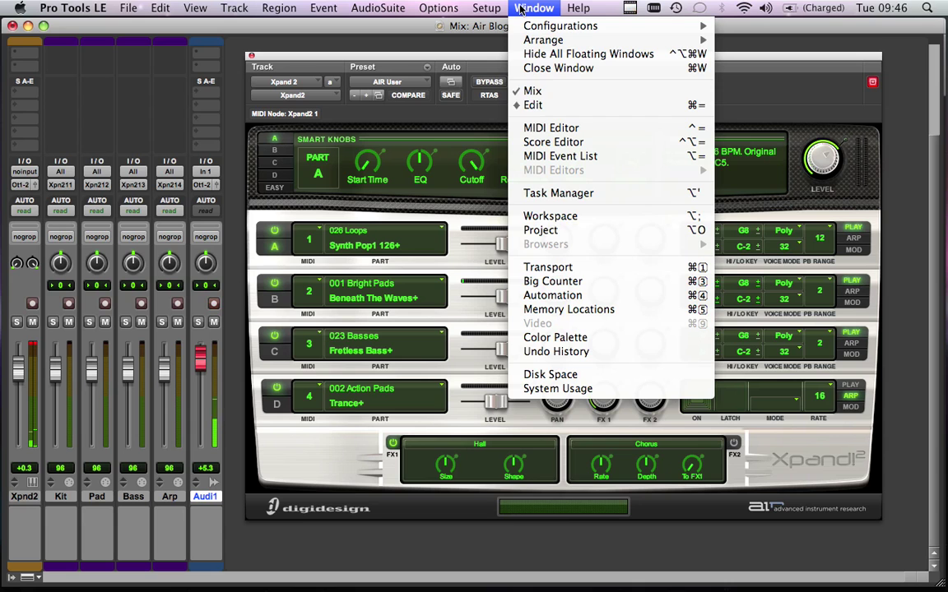
pyautogui.click(569, 268)
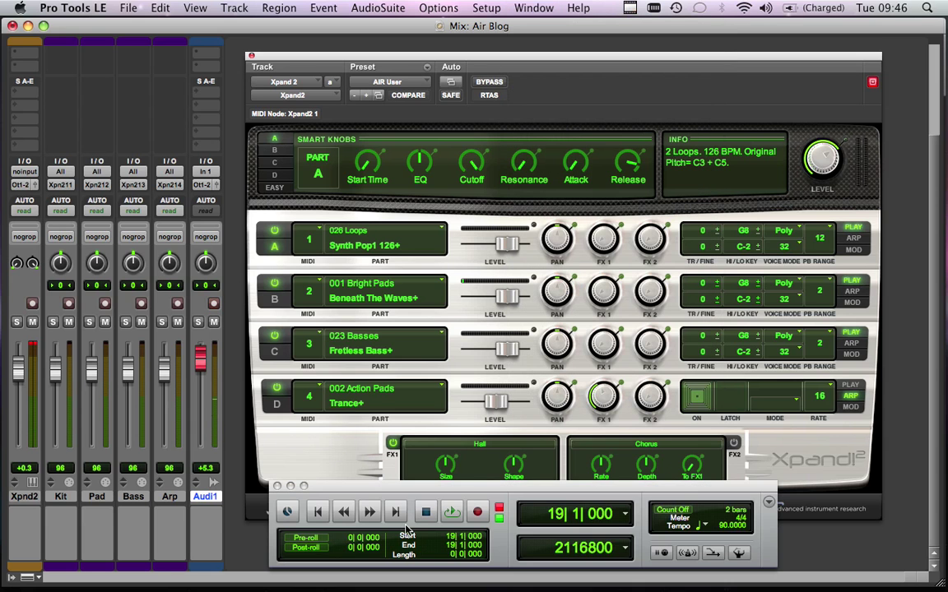
pyautogui.click(321, 513)
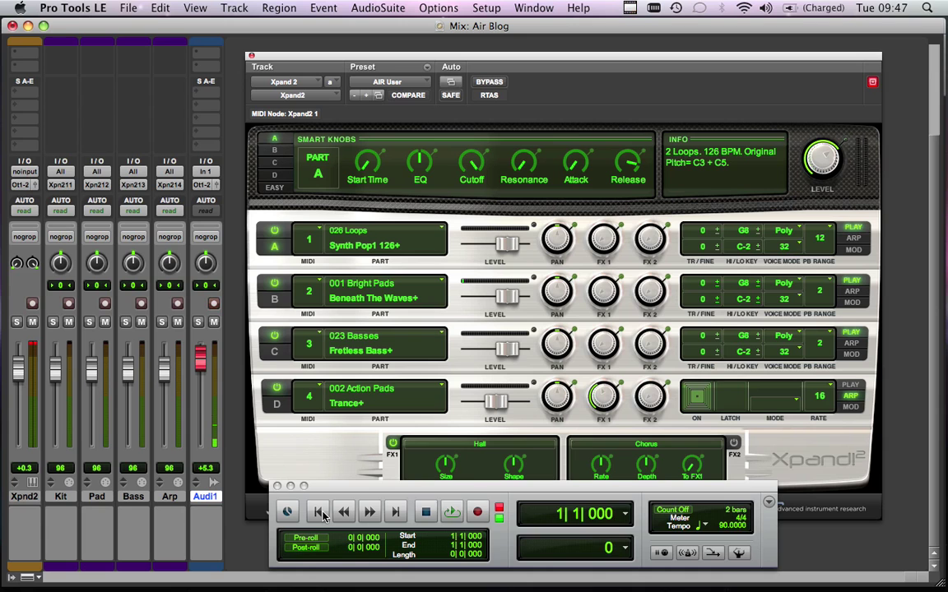
pyautogui.press('space')
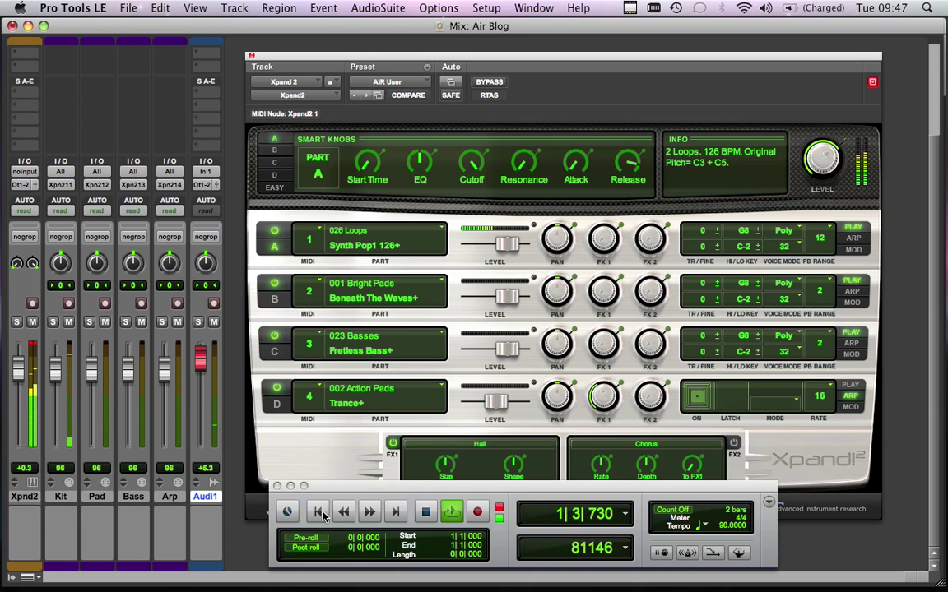
# Pull the Audi1 track's fader down to silence and back up to +0.3, and lower Xpand2's master level to -9.2 dB.
pyautogui.moveTo(200, 363); pyautogui.dragTo(206, 449)
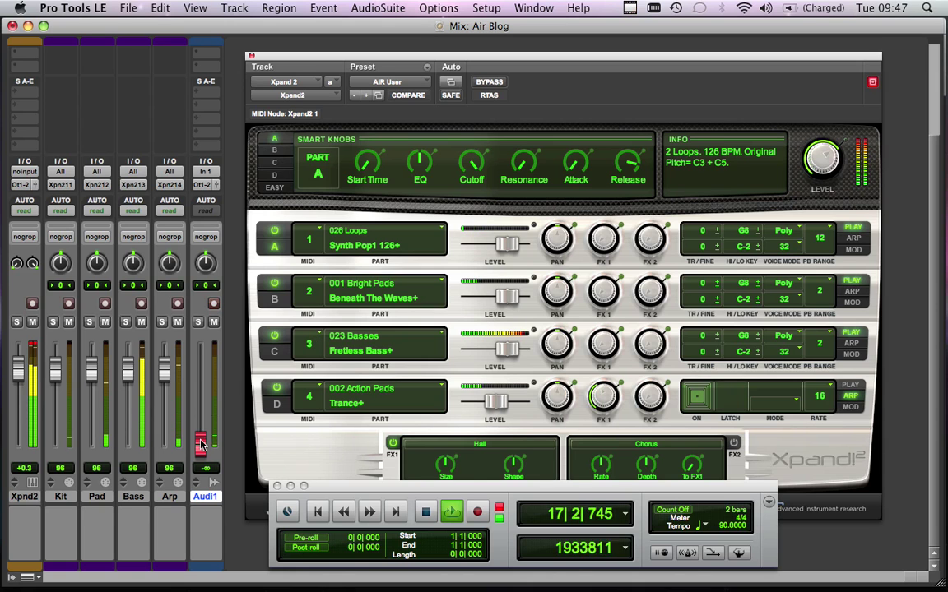
pyautogui.moveTo(201, 444); pyautogui.dragTo(201, 370)
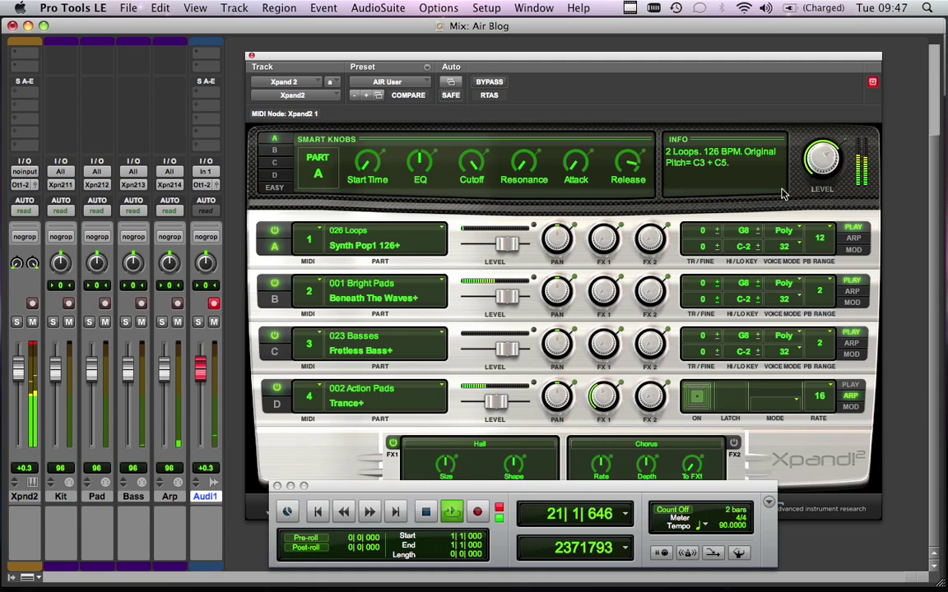
pyautogui.click(815, 183)
pyautogui.moveTo(816, 180); pyautogui.dragTo(707, 210)
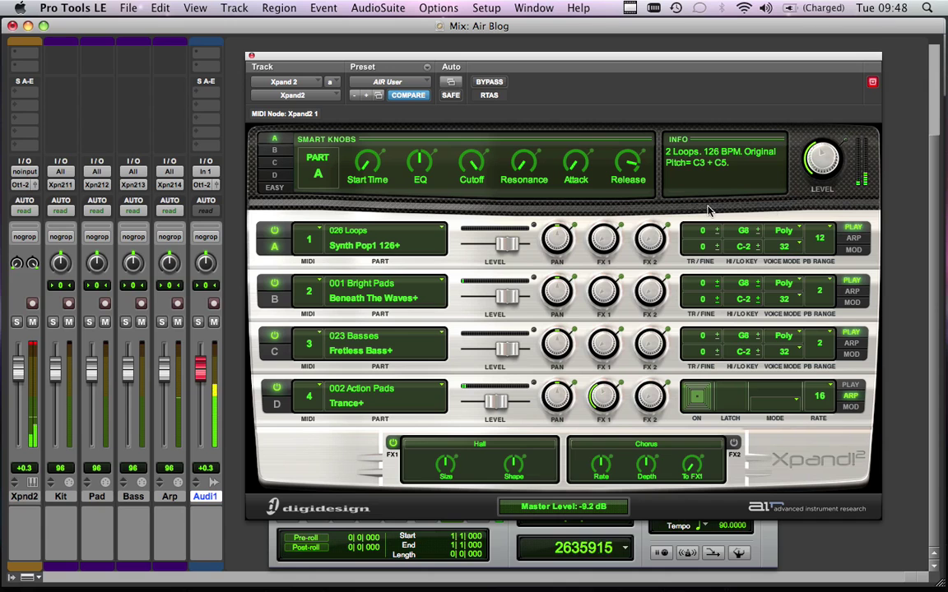
# Stop playback and set the Audi1 track's volume to -4.0, raising it to +4.6 once the session is stopped.
pyautogui.moveTo(204, 379); pyautogui.dragTo(203, 386)
pyautogui.press('space')
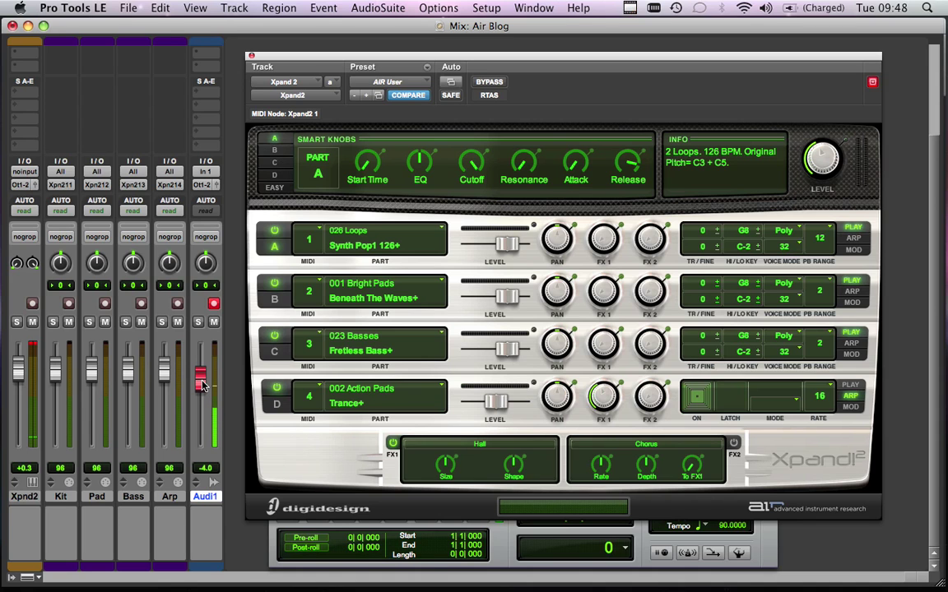
pyautogui.moveTo(204, 385); pyautogui.dragTo(203, 366)
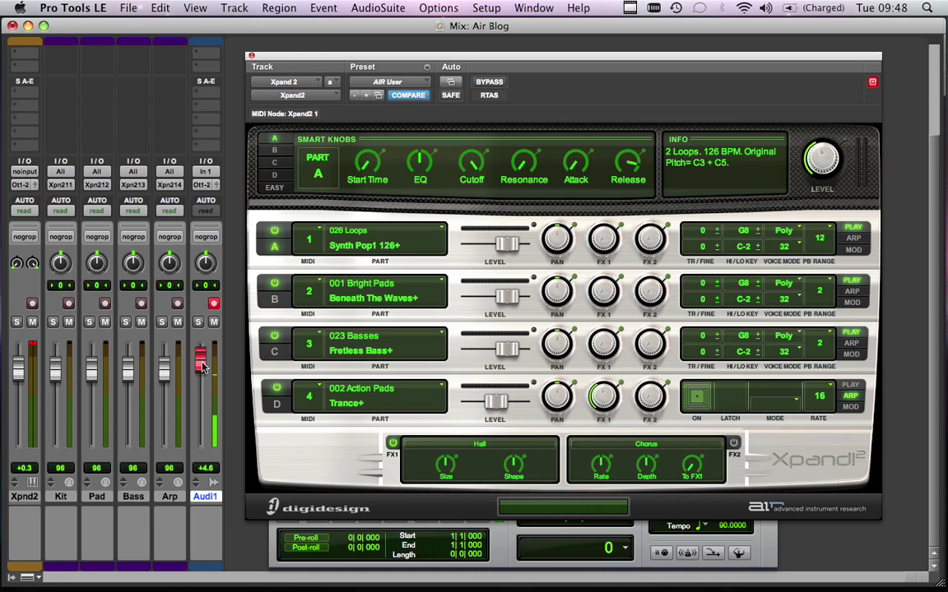